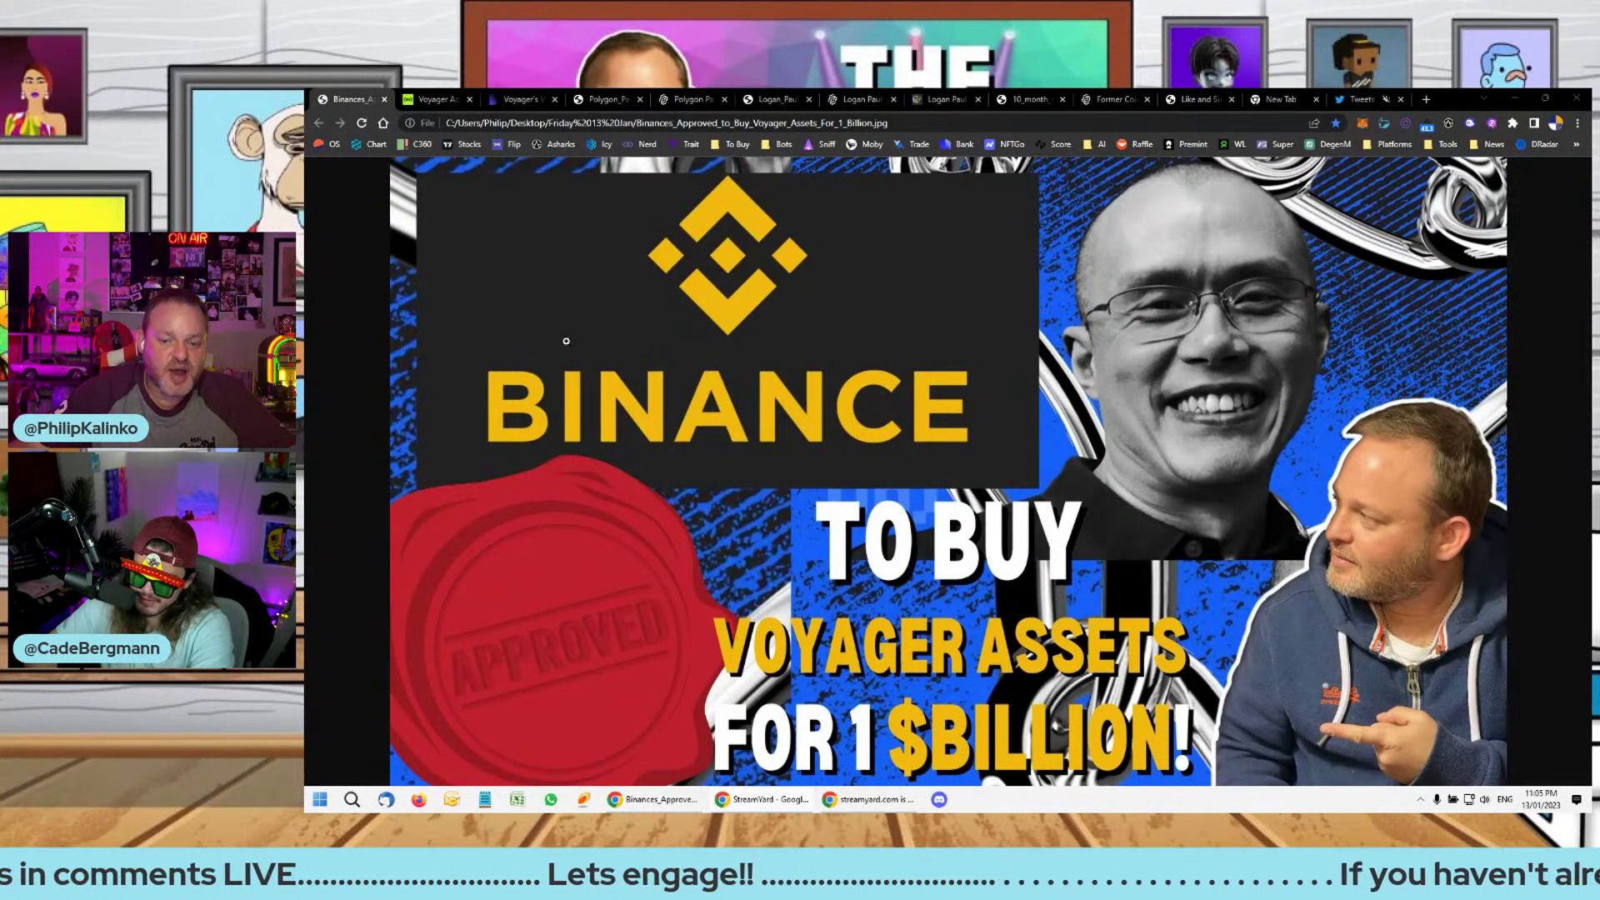
Switch to the BeInCrypto article 'Voyager Approved…' on the $1B asset sale to Binance.
{"action": "left_click", "coordinate": [433, 98]}
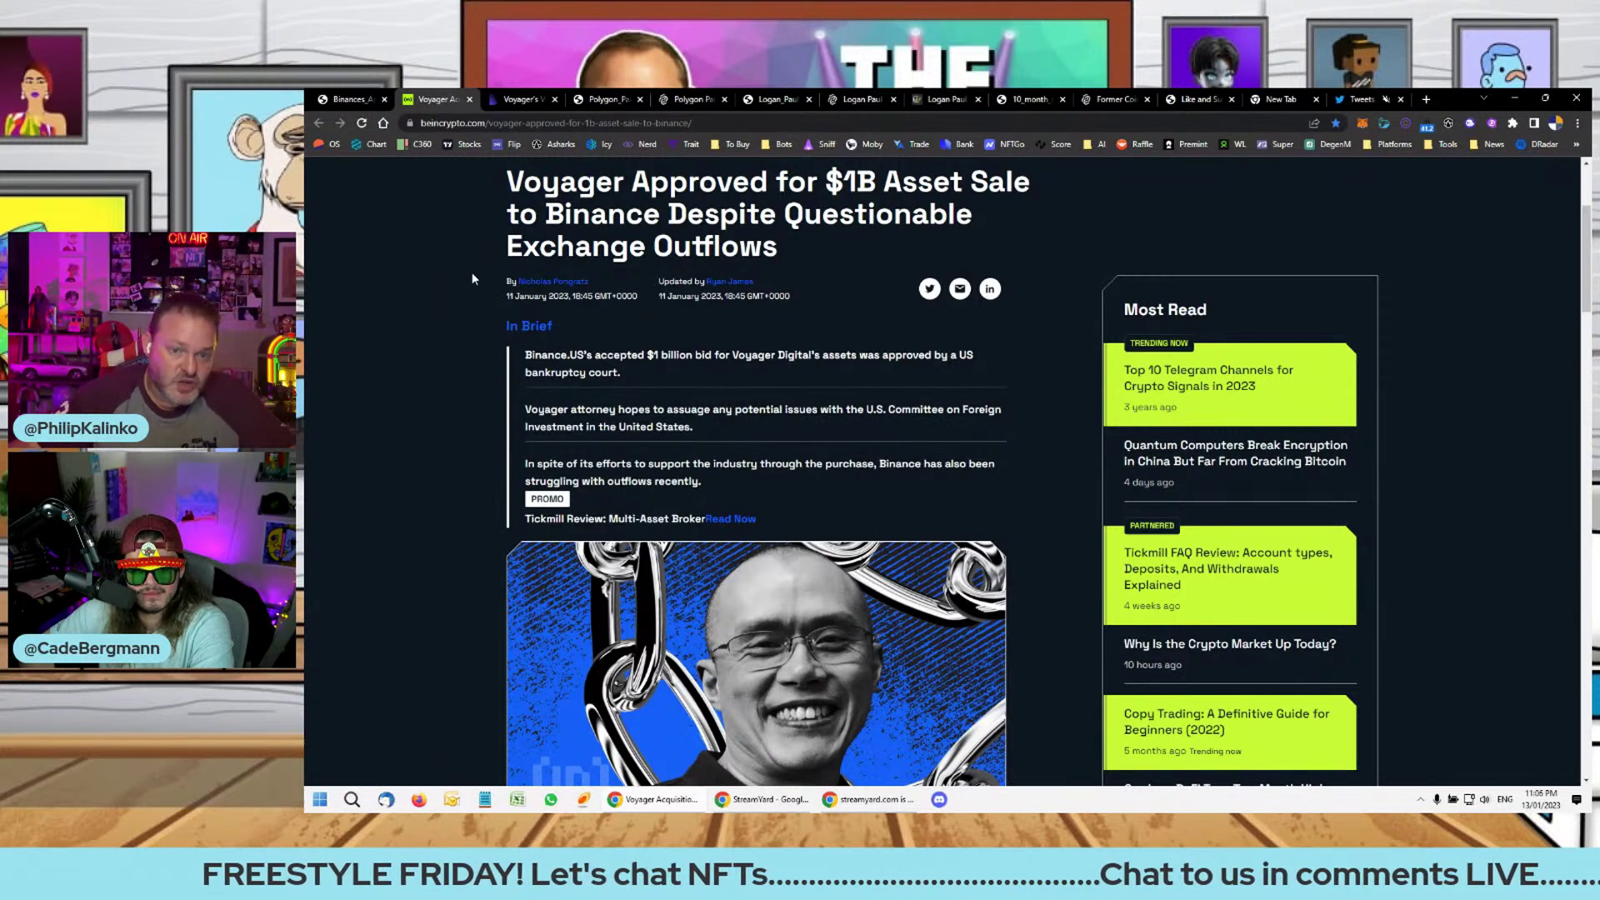
{"action": "scroll", "coordinate": [487, 331], "scroll_direction": "down", "scroll_amount": 2}
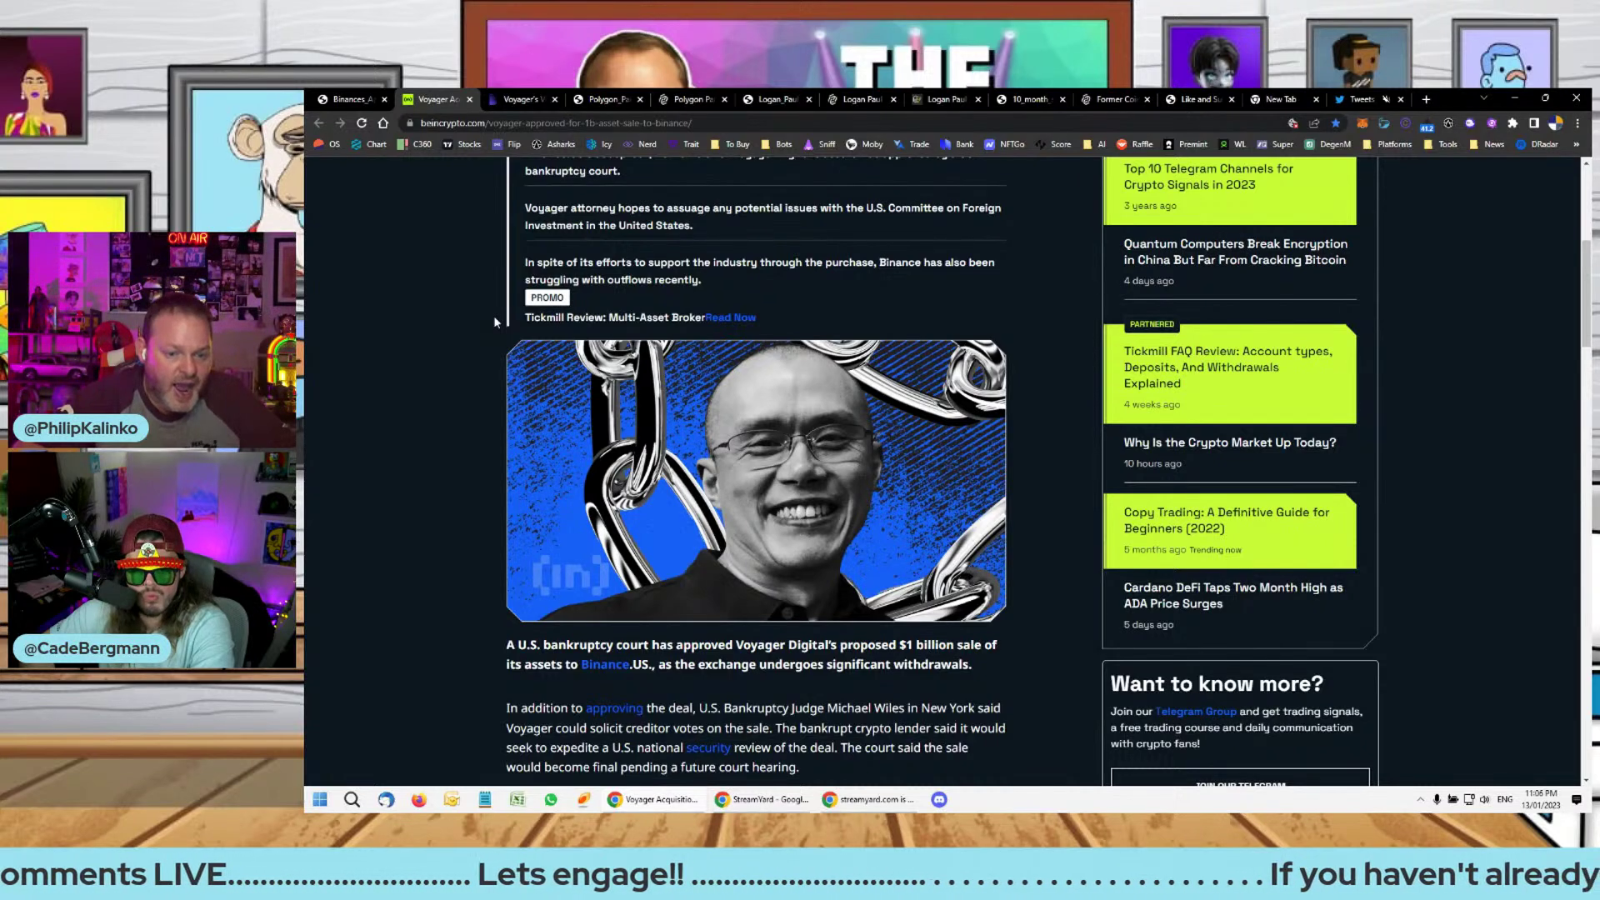
{"action": "scroll", "coordinate": [443, 330], "scroll_direction": "down", "scroll_amount": 2}
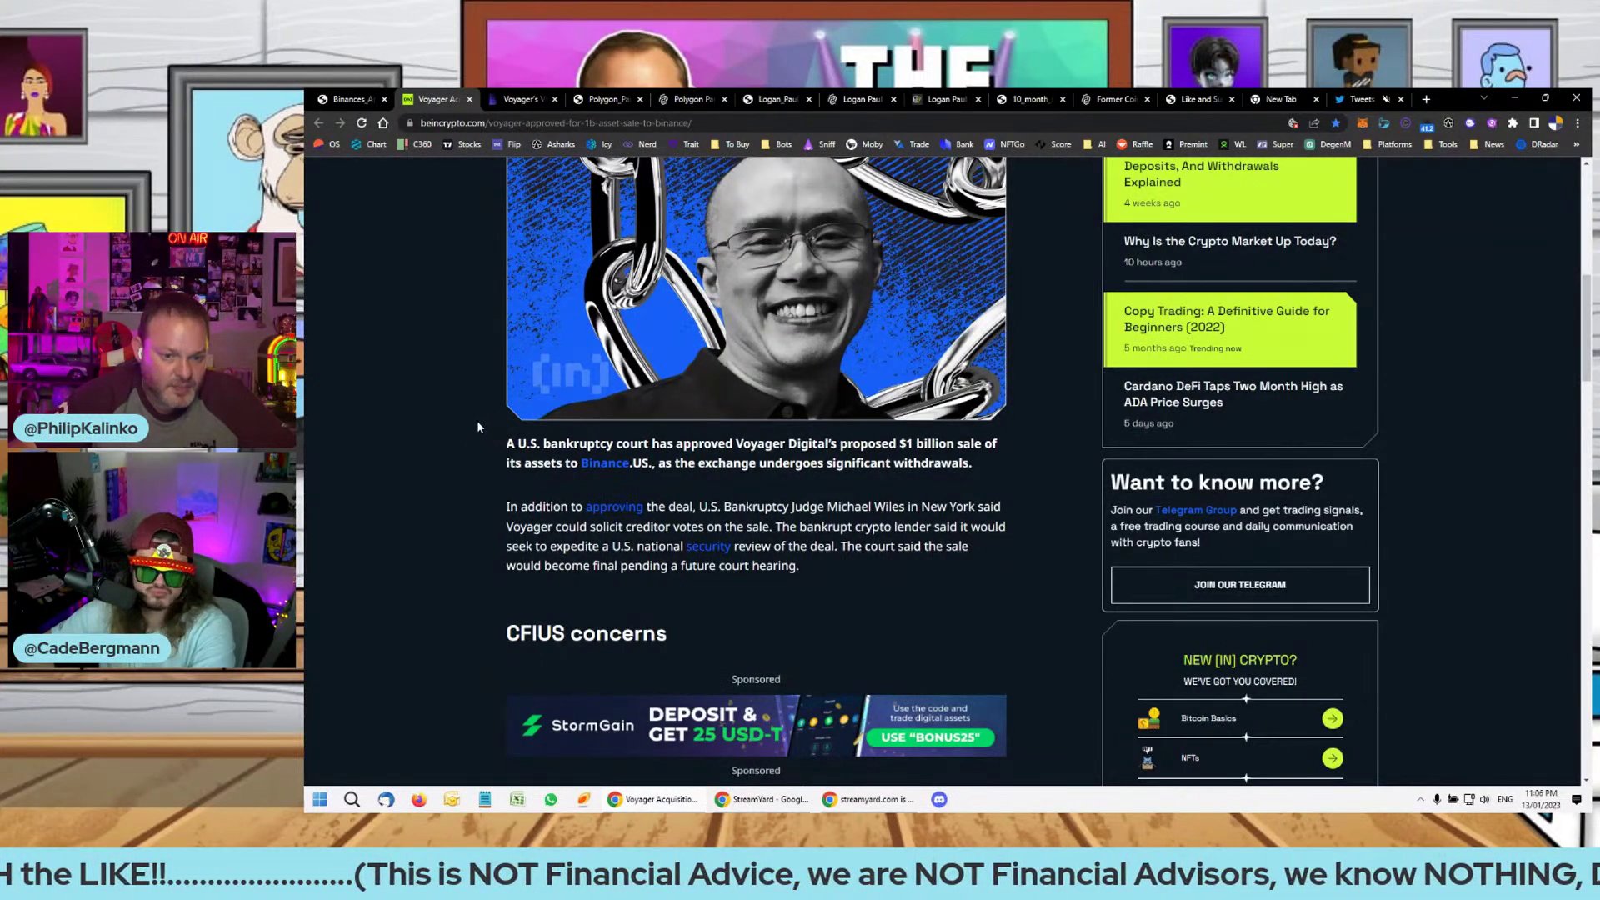
{"action": "scroll", "coordinate": [483, 416], "scroll_direction": "down", "scroll_amount": 2}
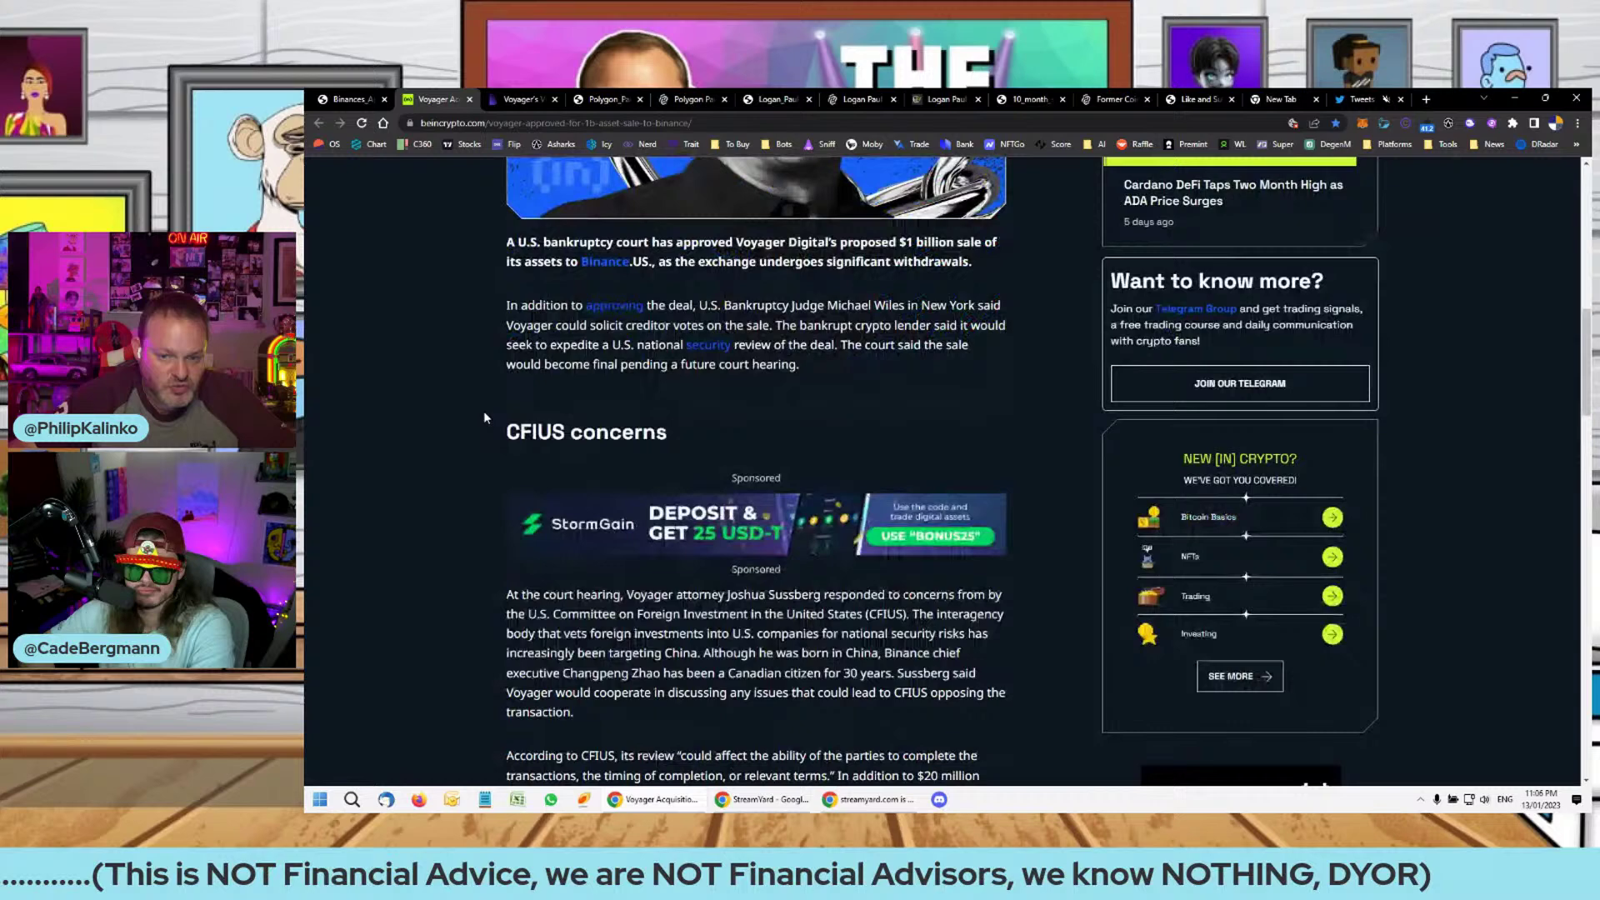
{"action": "scroll", "coordinate": [481, 409], "scroll_direction": "down", "scroll_amount": 2}
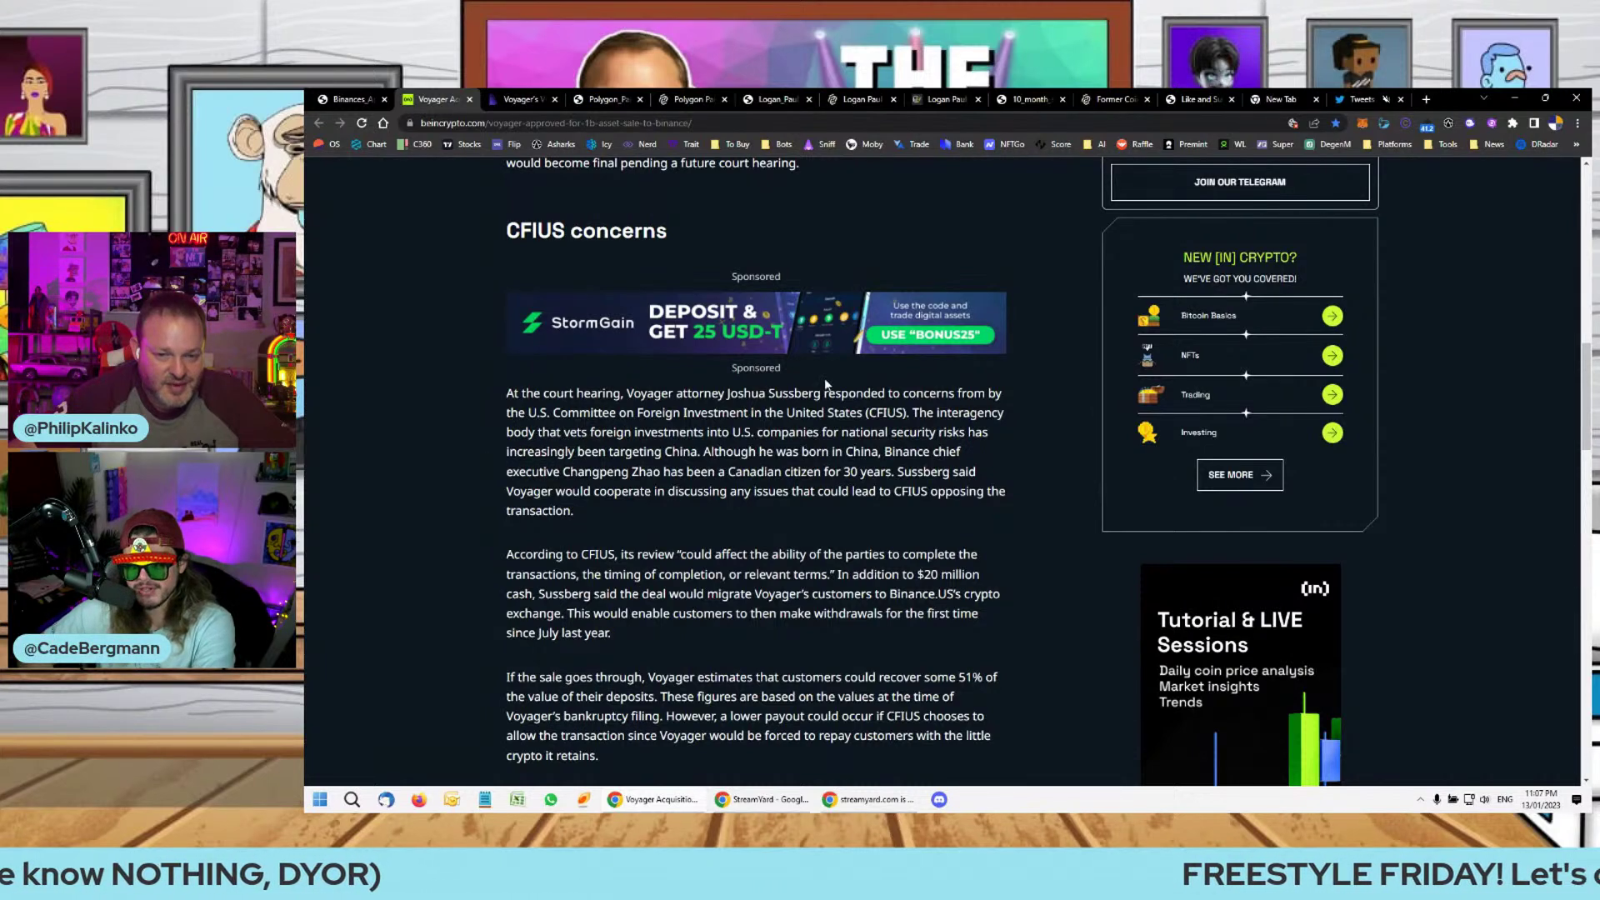
Check the Twitter timeline, close the stray Firefox window, then show the Polygon y00ts '$3M to leave Solana' image.
{"action": "key", "text": "ctrl+9"}
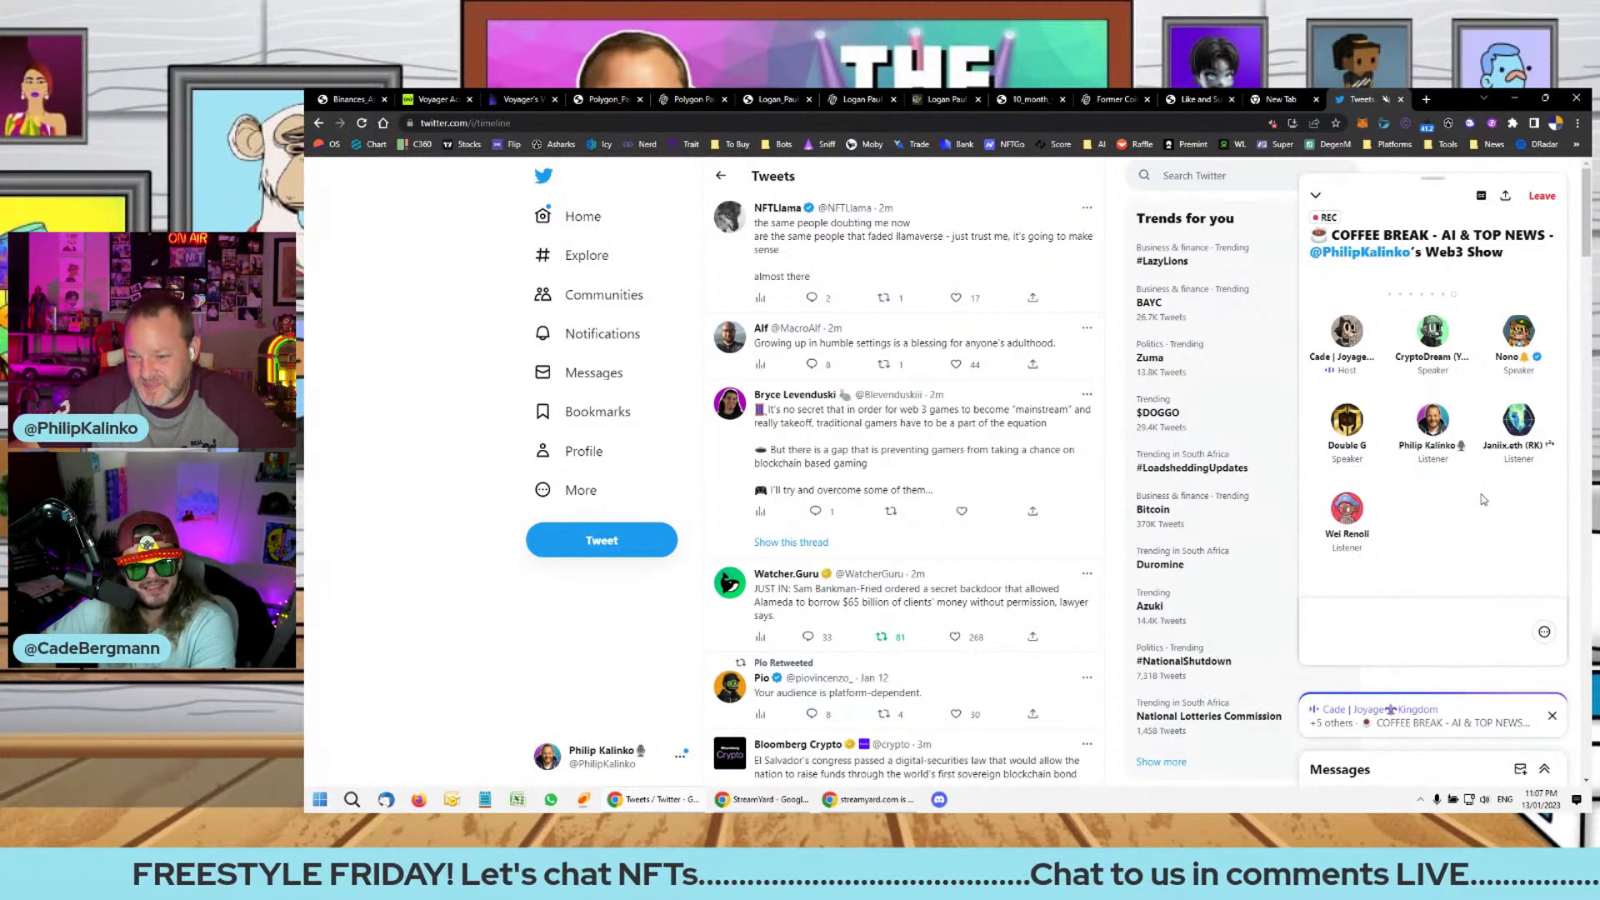
{"action": "scroll", "coordinate": [1482, 495], "scroll_direction": "down", "scroll_amount": 2}
{"action": "scroll", "coordinate": [1485, 494], "scroll_direction": "down", "scroll_amount": 2}
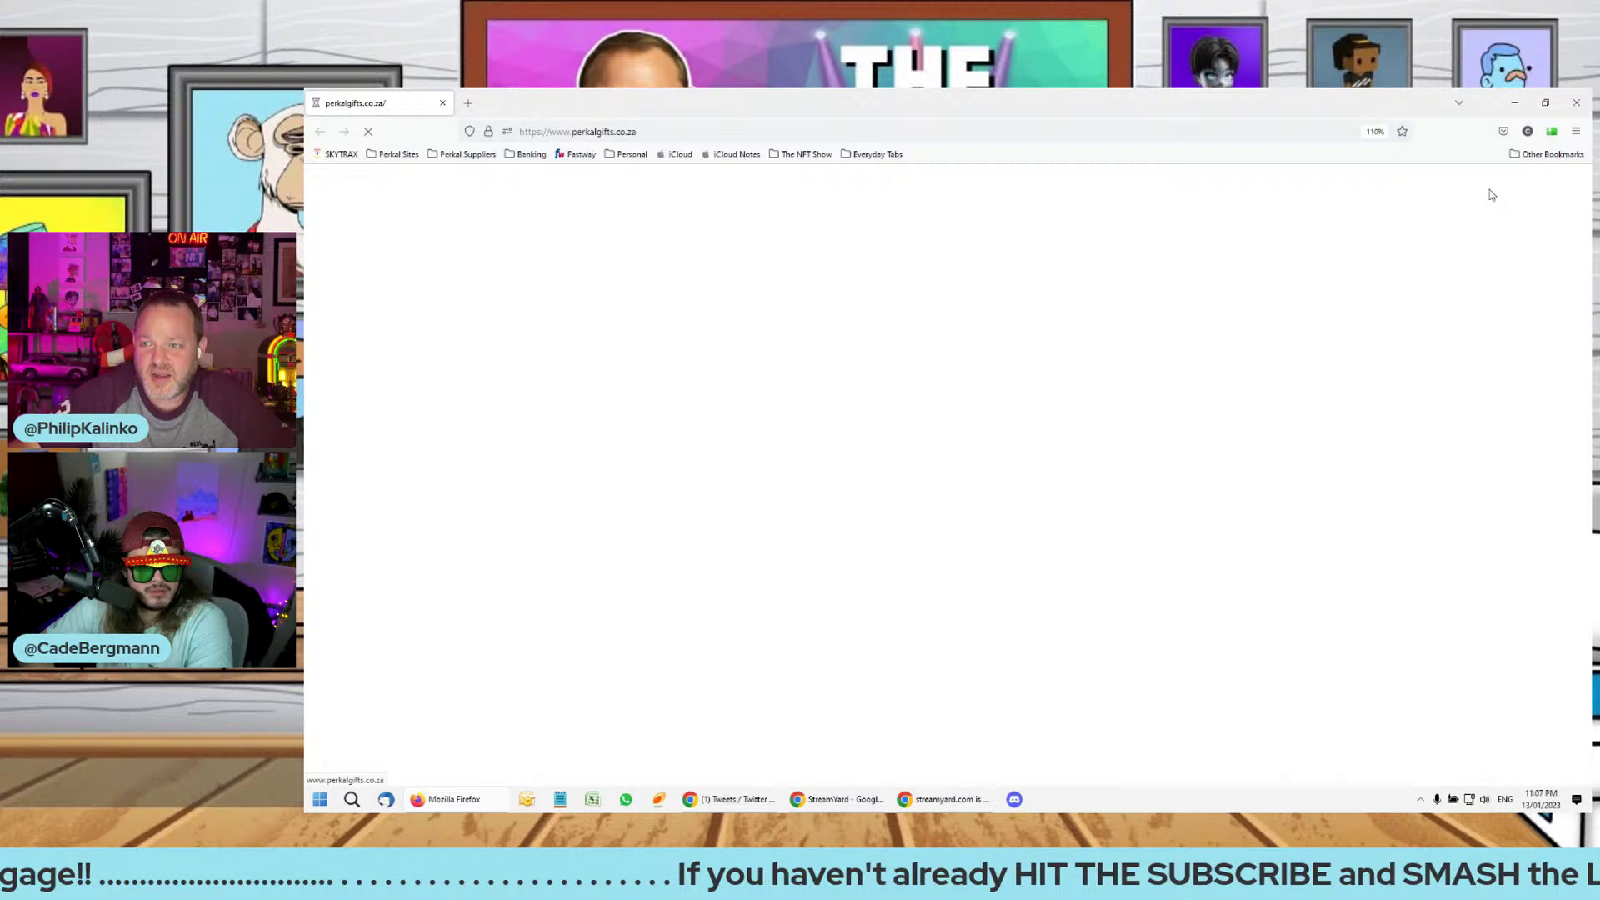
{"action": "left_click", "coordinate": [1575, 103]}
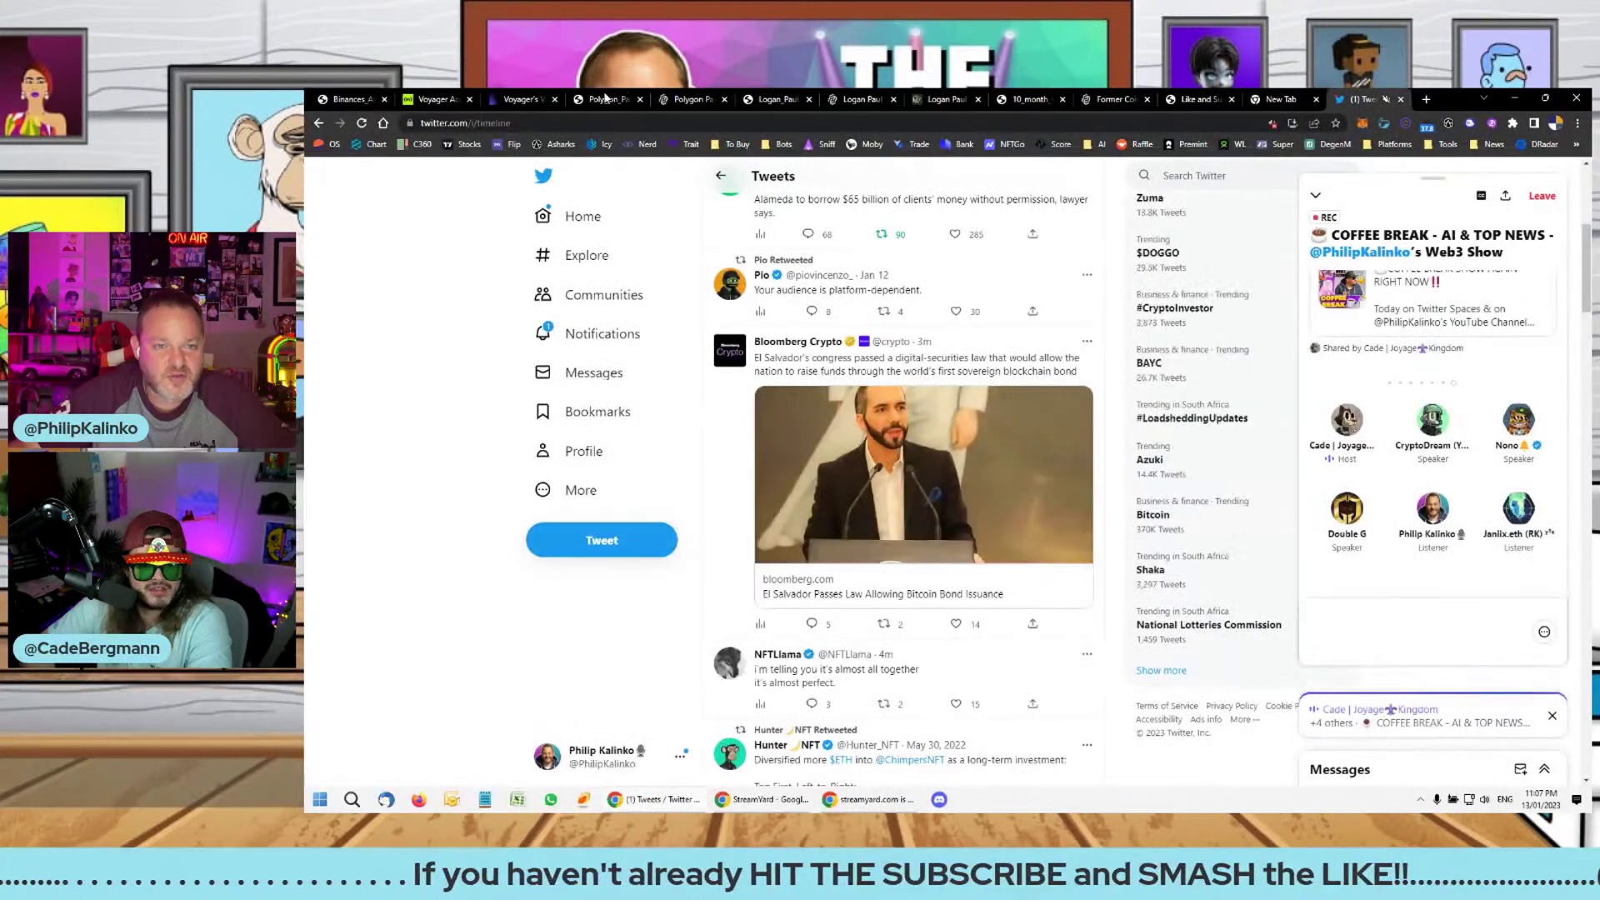
{"action": "left_click", "coordinate": [604, 100]}
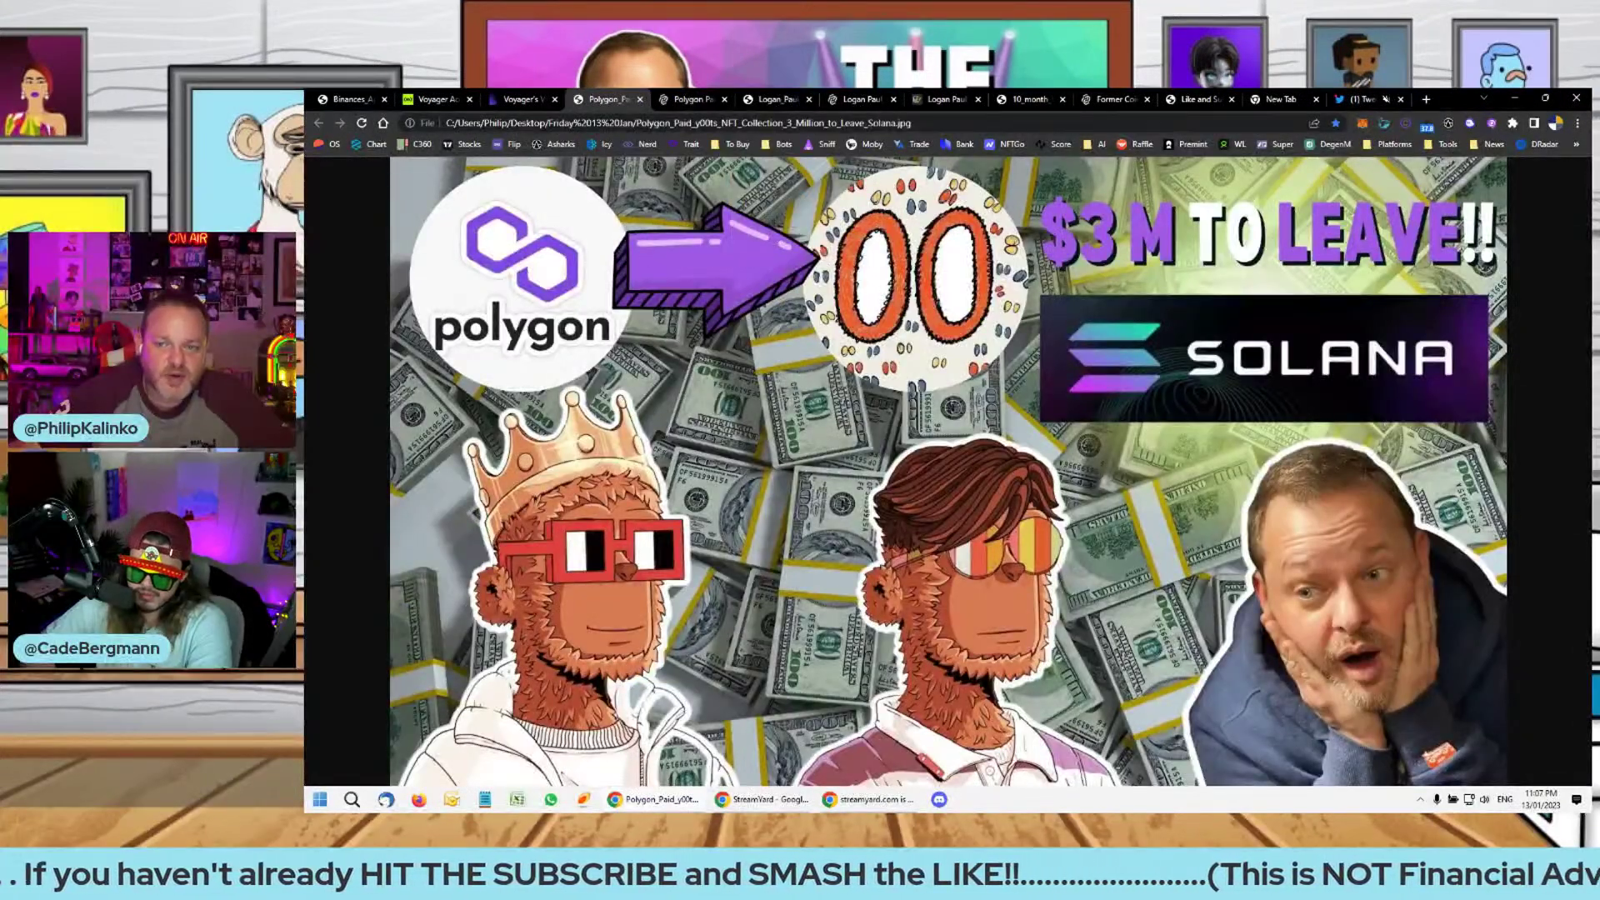